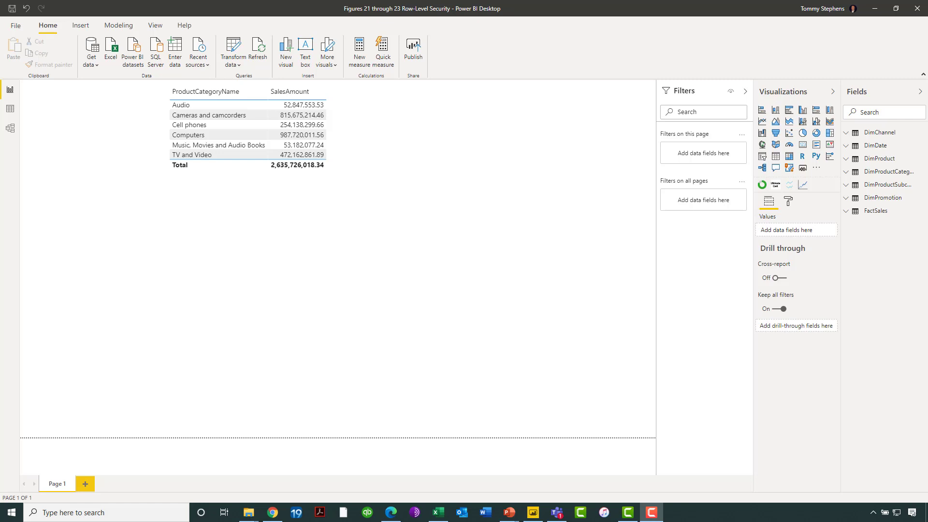
- Reposition DimProduct and DimProductSubcategory in the model diagram, then return to the report page
{"action": "left_click", "coordinate": [10, 130]}
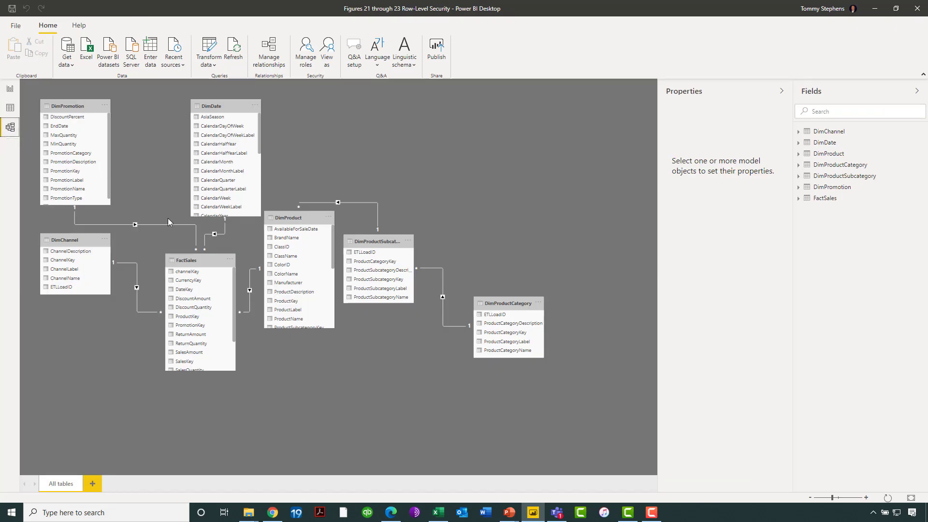
{"action": "left_click_drag", "start_coordinate": [305, 218], "coordinate": [303, 282]}
{"action": "left_click_drag", "start_coordinate": [379, 244], "coordinate": [398, 257]}
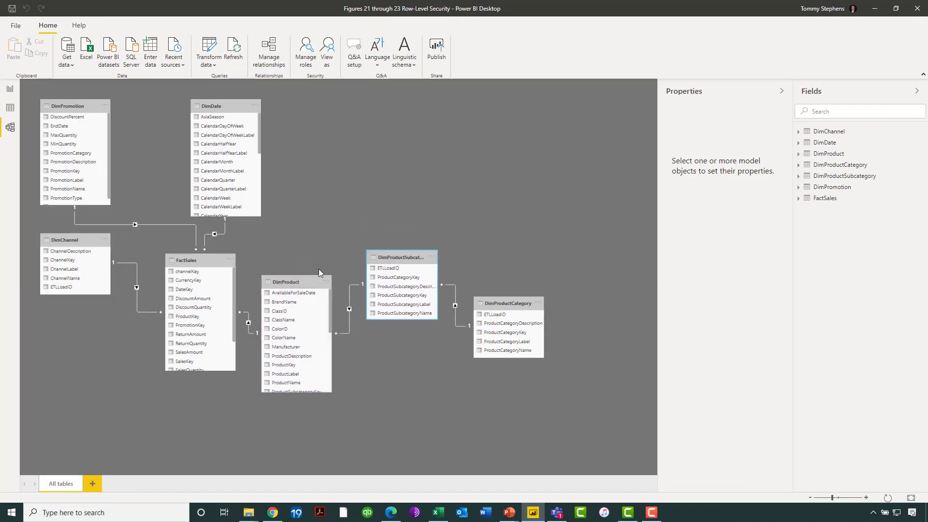
{"action": "left_click_drag", "start_coordinate": [302, 281], "coordinate": [305, 256]}
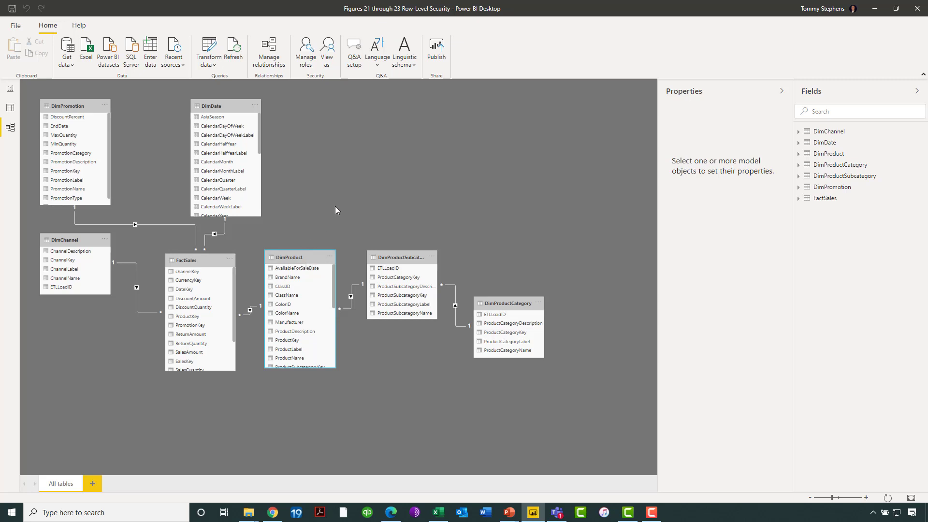
{"action": "left_click", "coordinate": [11, 90]}
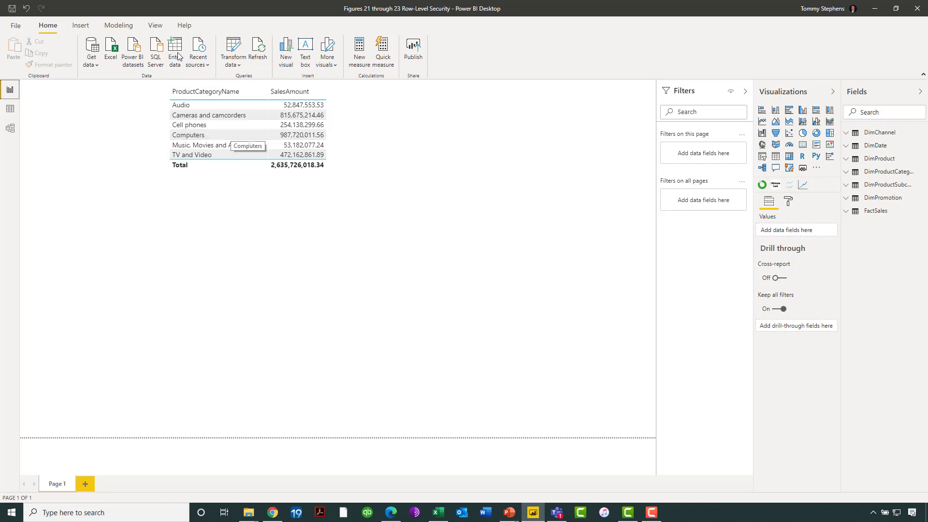
- Bring up Manage roles from the Modeling ribbon, listing only the Computers role
{"action": "left_click", "coordinate": [120, 31]}
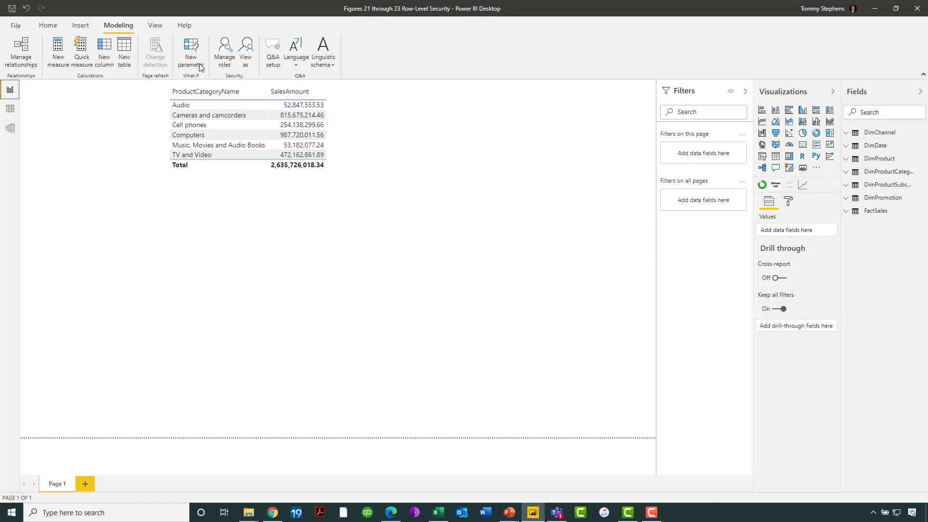
{"action": "left_click", "coordinate": [224, 63]}
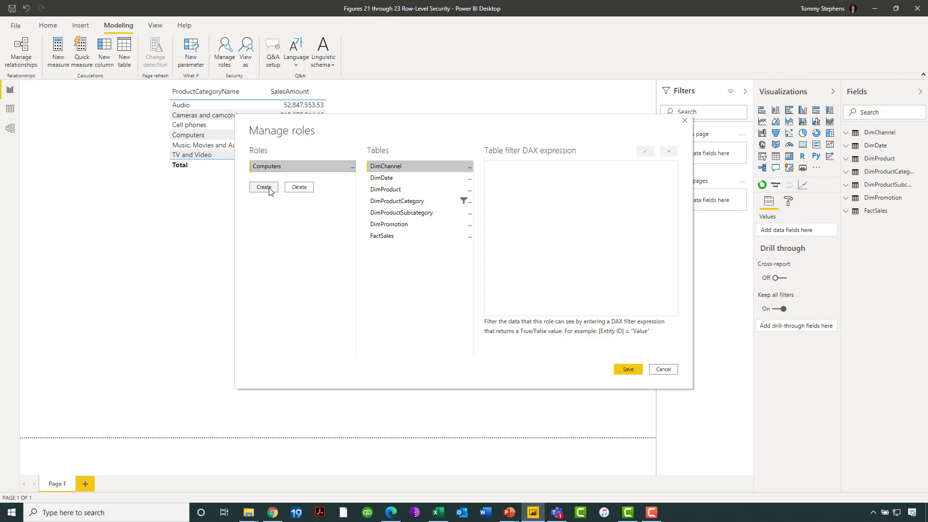
- Create a new role named Cell Phones and target the DimProductCategory table
{"action": "left_click", "coordinate": [263, 188]}
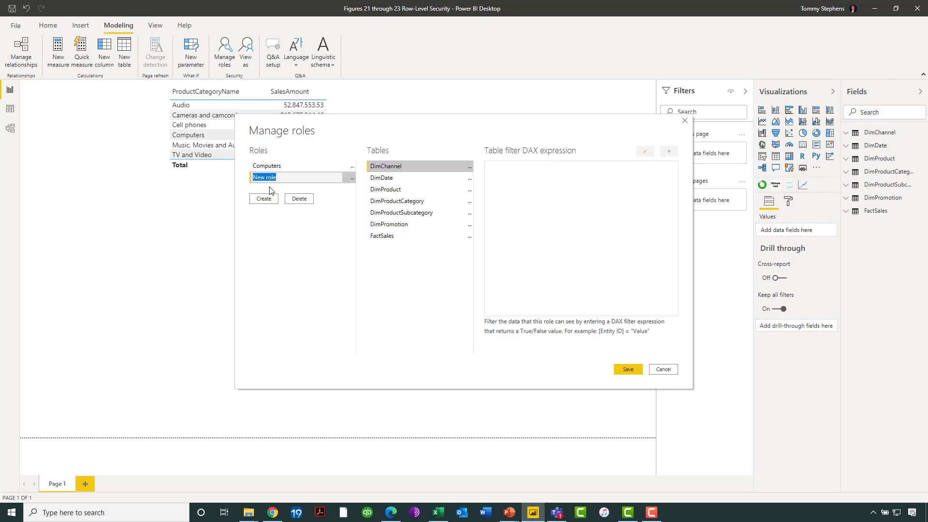
{"action": "type", "text": "Cell "}
{"action": "type", "text": "Phones"}
{"action": "key", "text": "Return"}
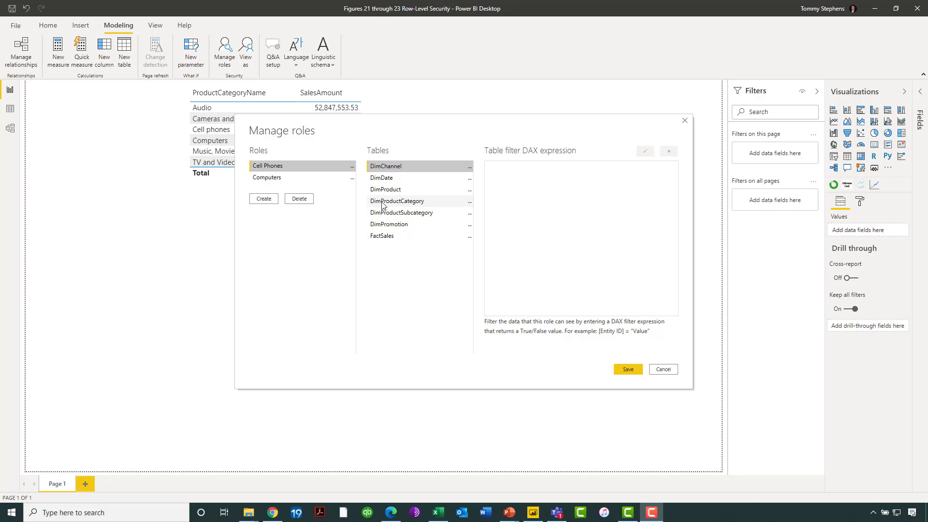
{"action": "left_click", "coordinate": [401, 205]}
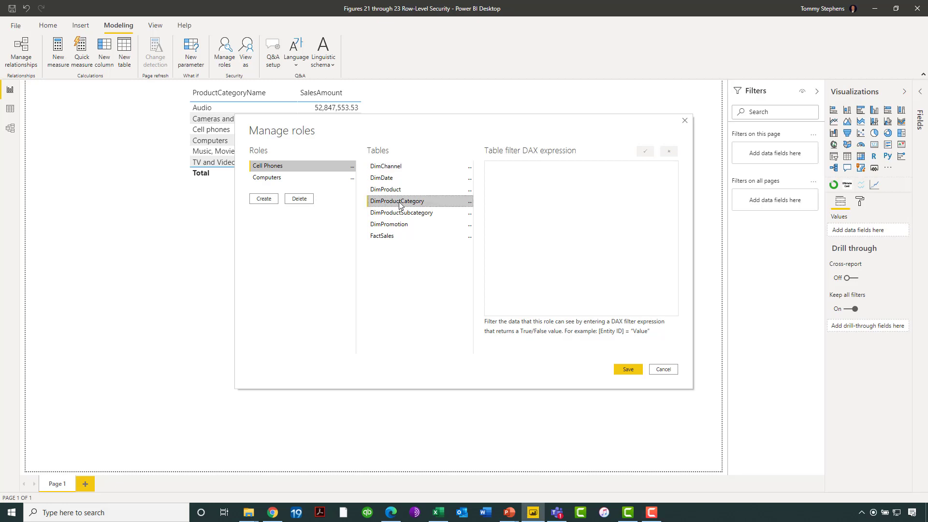
{"action": "left_click", "coordinate": [470, 203]}
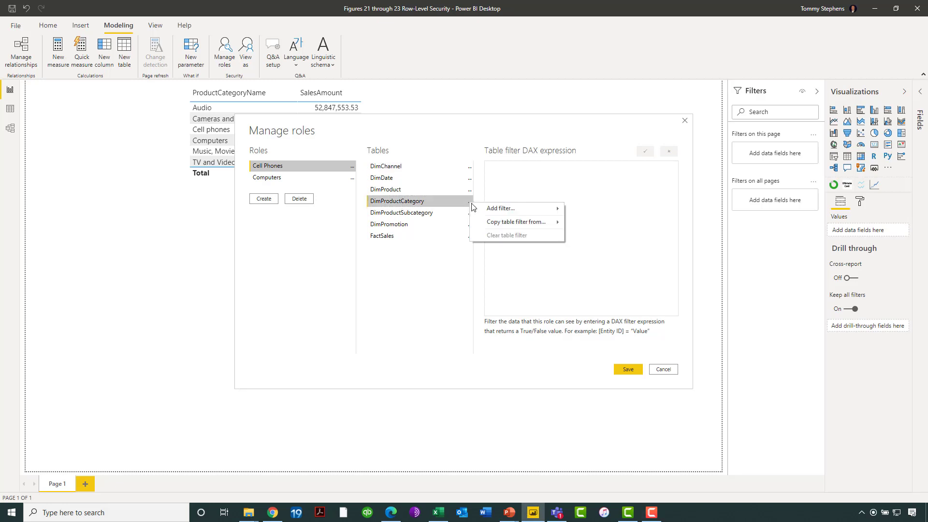
{"action": "mouse_move", "coordinate": [500, 208]}
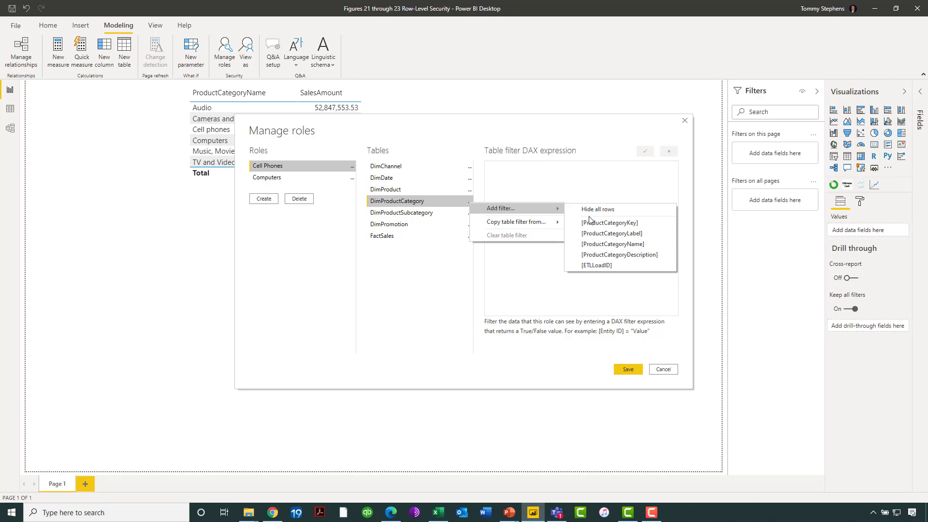
- Filter the role on [ProductCategoryName] = "Cell phones", verify the DAX and save
{"action": "left_click", "coordinate": [620, 244]}
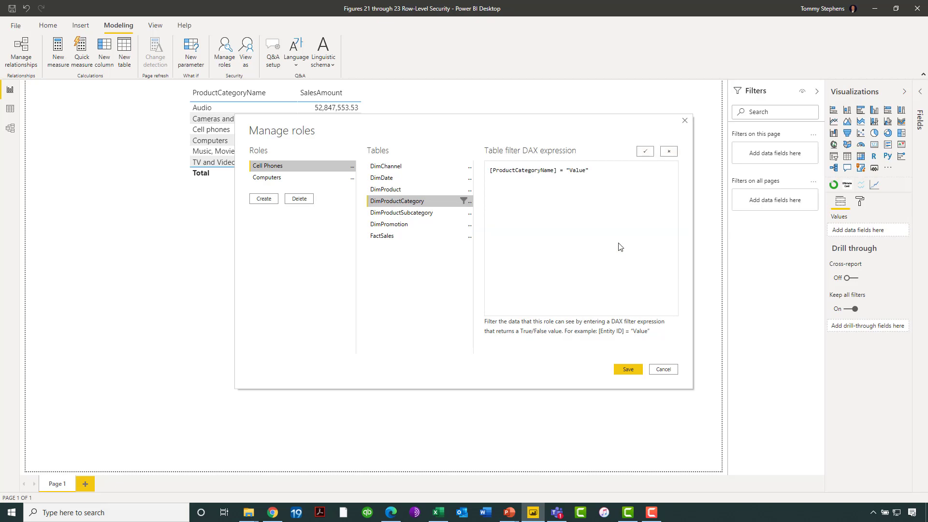
{"action": "double_click", "coordinate": [576, 170]}
{"action": "type", "text": "Cell phone"}
{"action": "type", "text": "s"}
{"action": "left_click", "coordinate": [644, 152]}
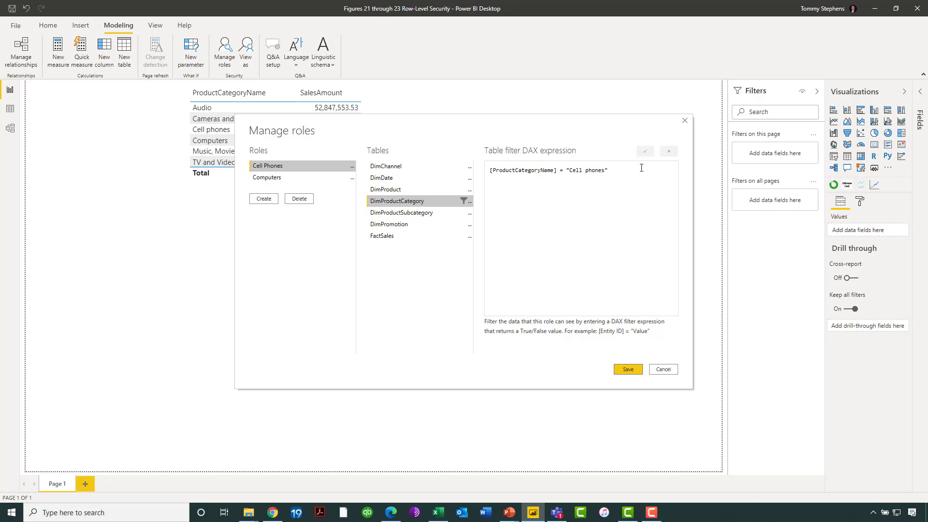
{"action": "left_click", "coordinate": [627, 370]}
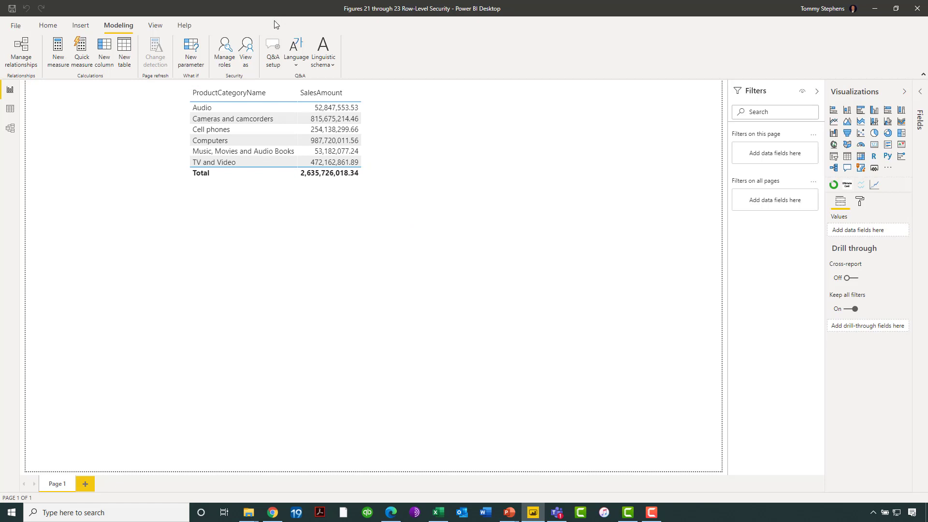
{"action": "left_click", "coordinate": [247, 61]}
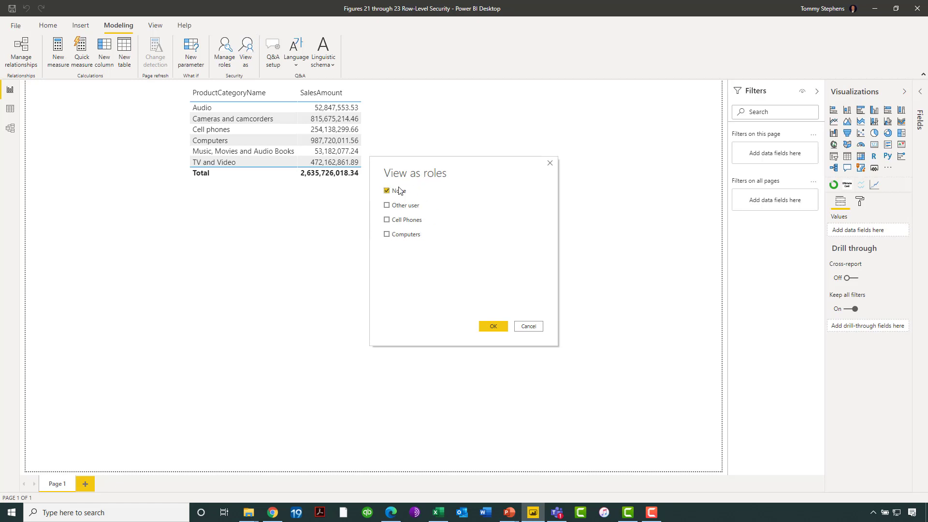
{"action": "left_click", "coordinate": [387, 234]}
{"action": "left_click", "coordinate": [494, 328]}
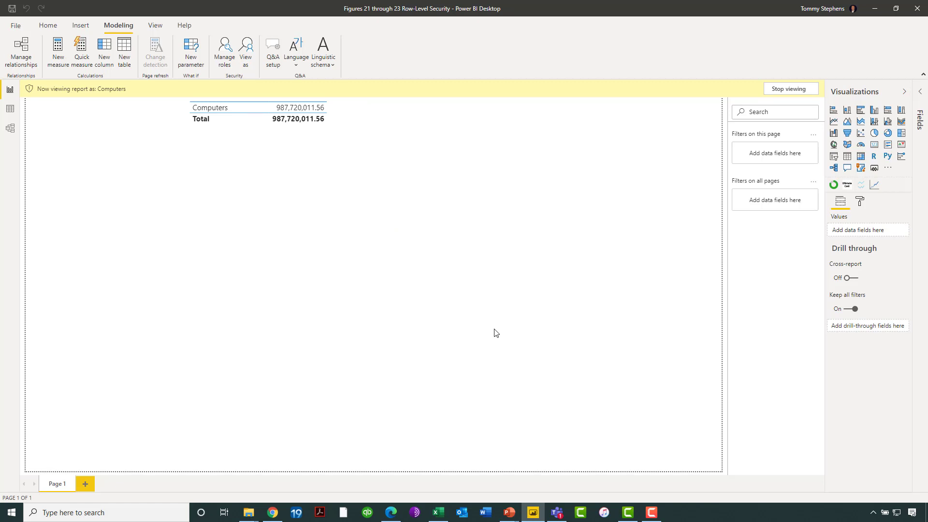
{"action": "left_click", "coordinate": [782, 93]}
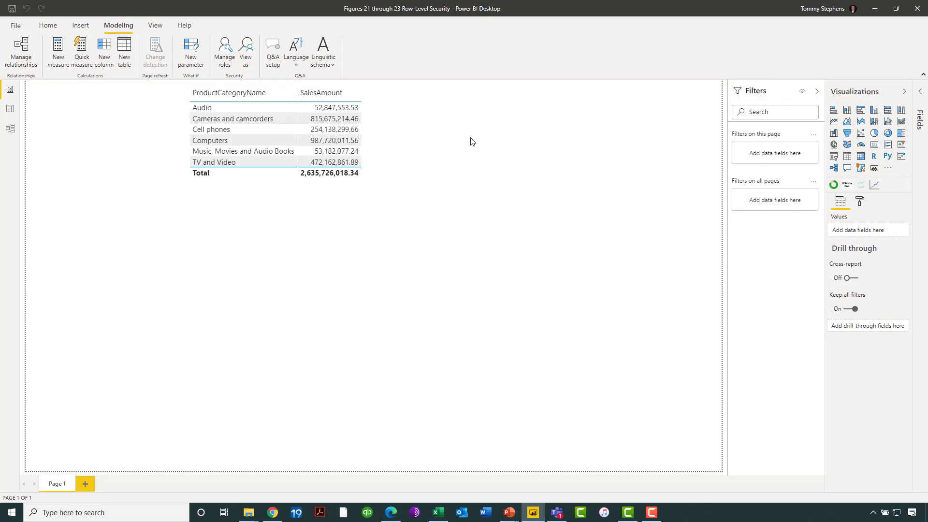
{"action": "left_click", "coordinate": [243, 54]}
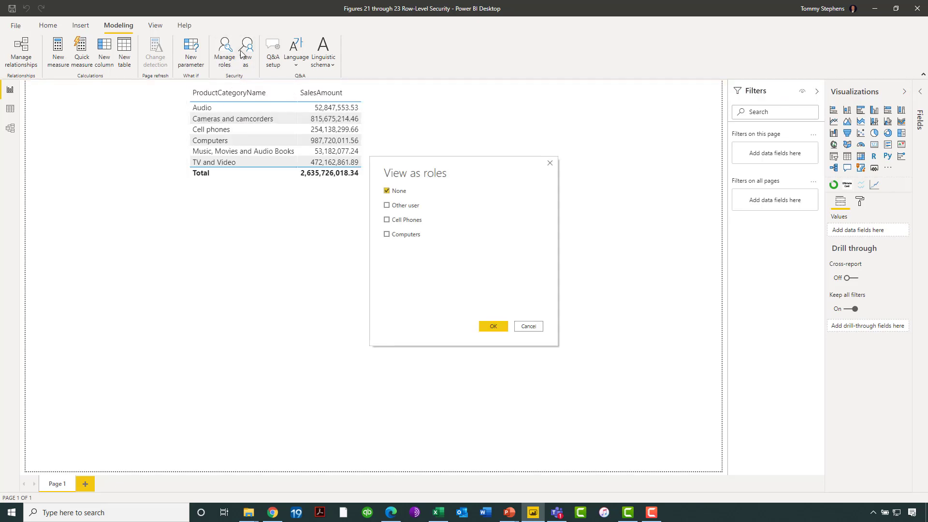
{"action": "left_click", "coordinate": [386, 219]}
{"action": "left_click", "coordinate": [495, 326]}
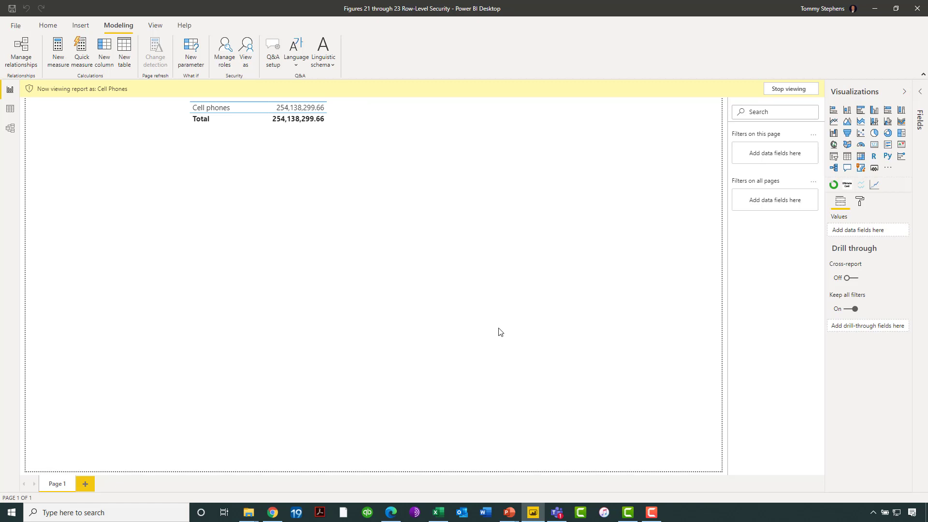
{"action": "left_click", "coordinate": [786, 89]}
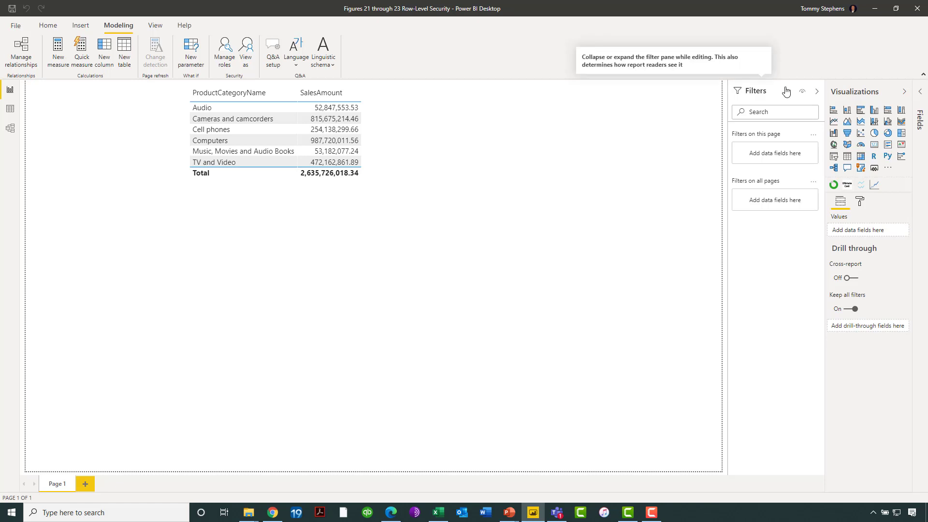
- Save and publish the report to My workspace, replacing the existing dataset
{"action": "left_click", "coordinate": [46, 27]}
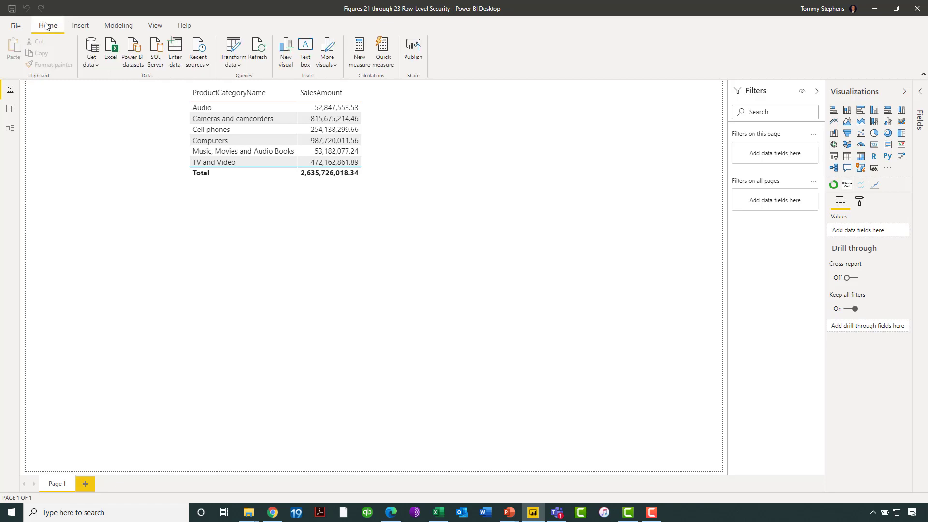
{"action": "left_click", "coordinate": [420, 54]}
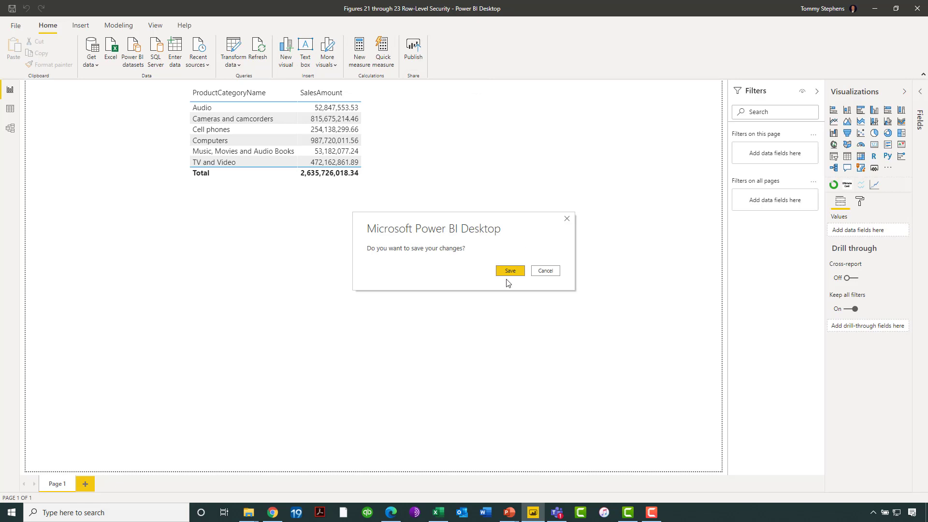
{"action": "left_click", "coordinate": [507, 274]}
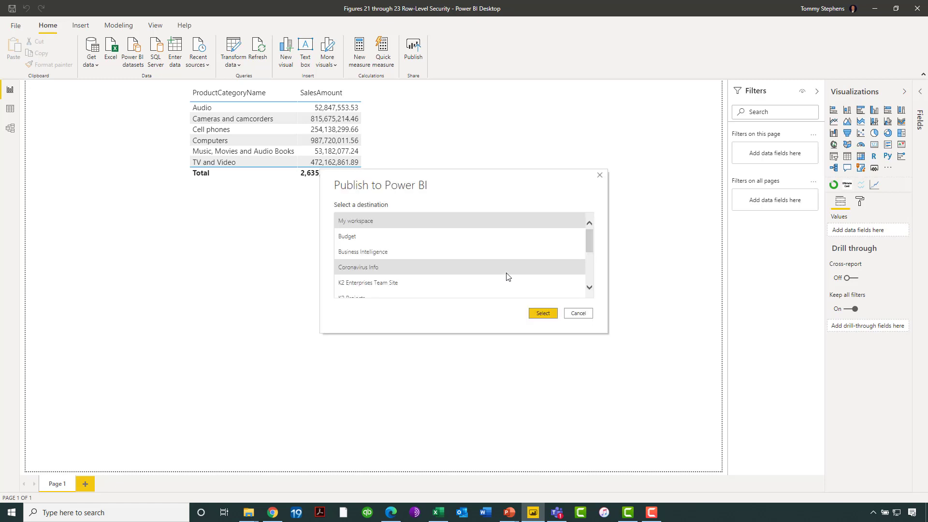
{"action": "left_click", "coordinate": [365, 221]}
{"action": "left_click", "coordinate": [543, 312]}
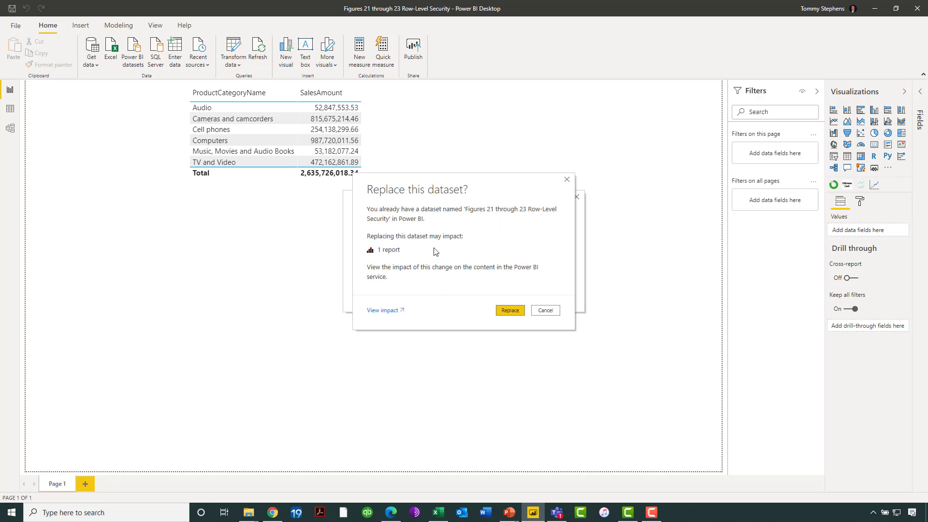
{"action": "left_click", "coordinate": [505, 312]}
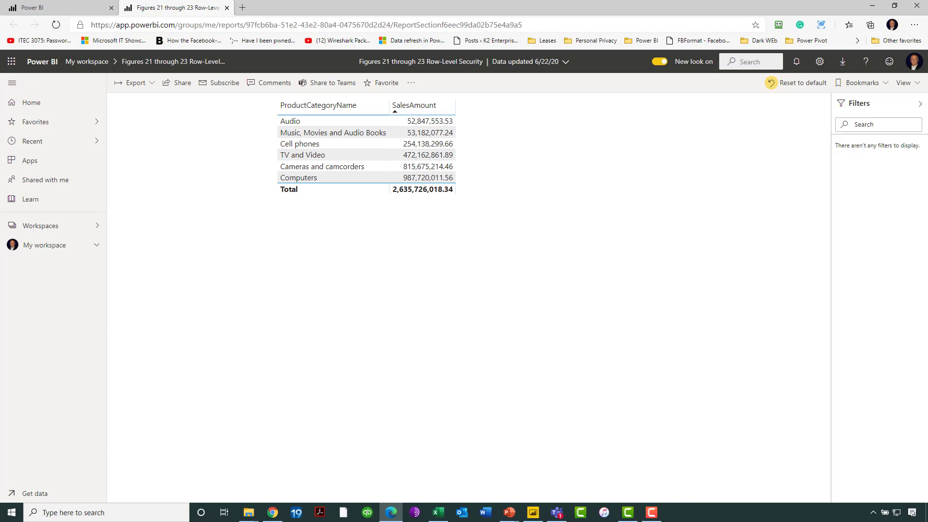
- Expand My workspace and bring up options for the Figures 21 through 23 Row-Level Security dataset
{"action": "key", "text": "F10"}
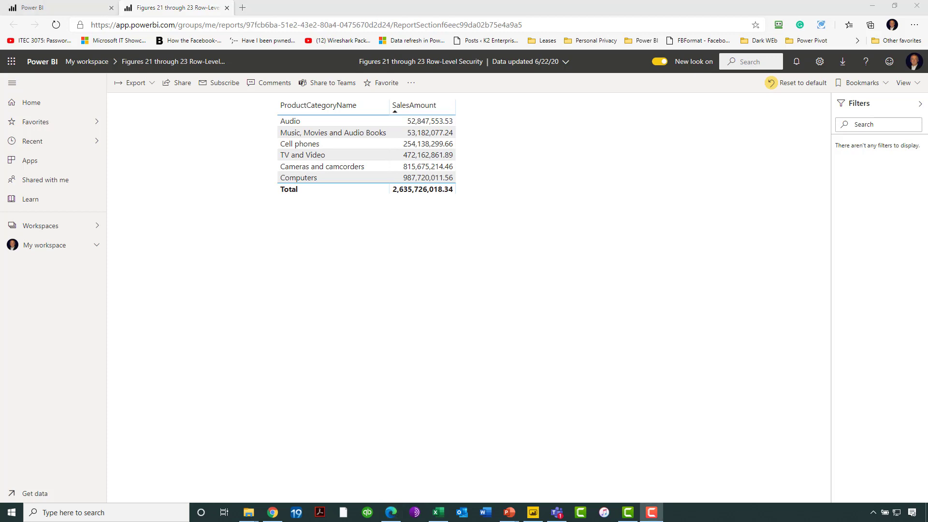
{"action": "left_click", "coordinate": [95, 248]}
{"action": "scroll", "coordinate": [69, 415], "scroll_direction": "down", "scroll_amount": 2}
{"action": "scroll", "coordinate": [69, 415], "scroll_direction": "down", "scroll_amount": 2}
{"action": "scroll", "coordinate": [69, 415], "scroll_direction": "down", "scroll_amount": 2}
{"action": "scroll", "coordinate": [69, 414], "scroll_direction": "down", "scroll_amount": 1}
{"action": "scroll", "coordinate": [69, 413], "scroll_direction": "down", "scroll_amount": 2}
{"action": "scroll", "coordinate": [68, 414], "scroll_direction": "down", "scroll_amount": 1}
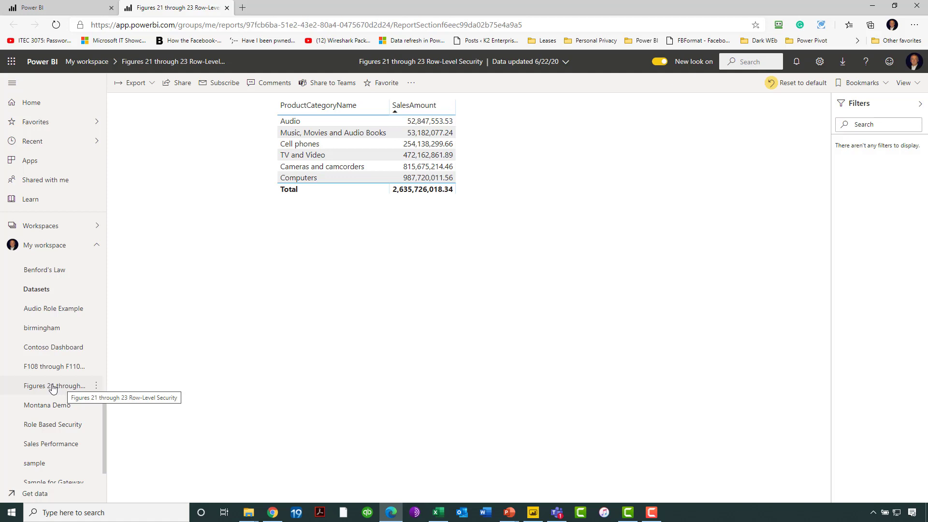
{"action": "left_click", "coordinate": [59, 388]}
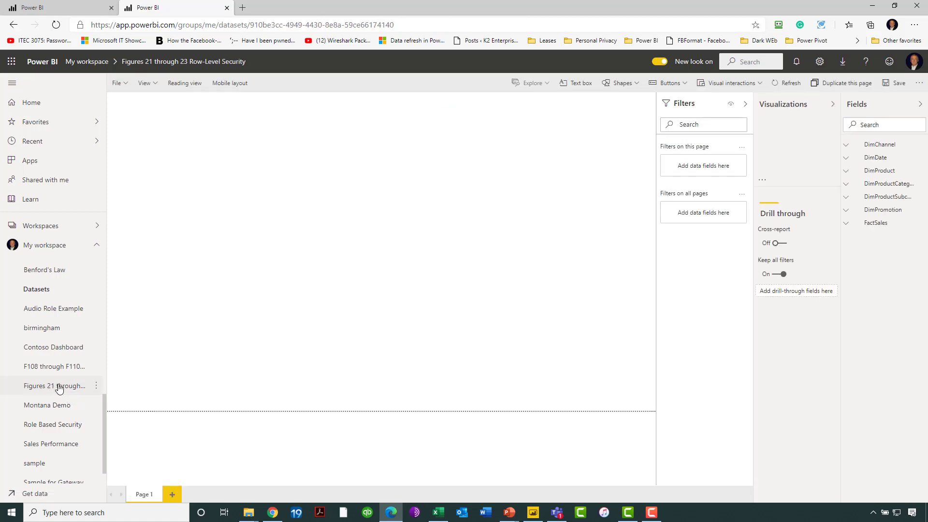
{"action": "left_click", "coordinate": [94, 390]}
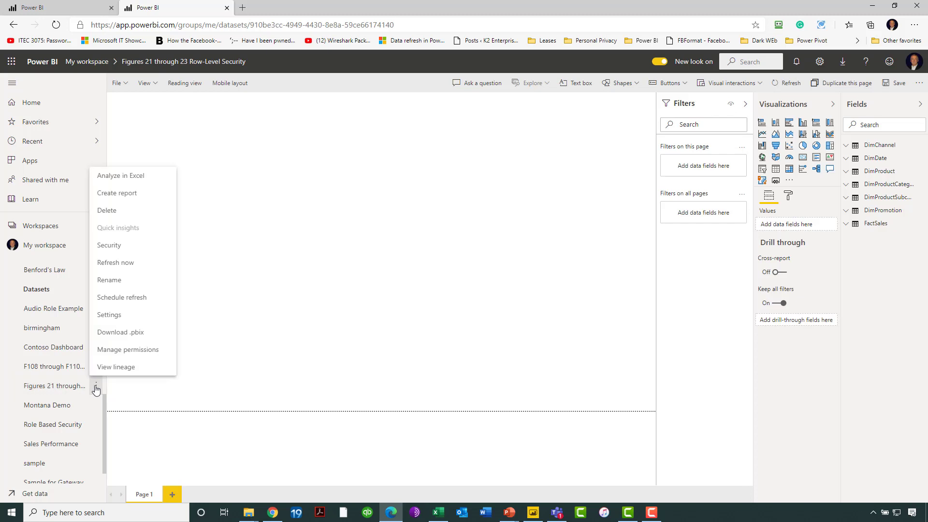
- Inspect the dataset's Security page, checking the empty Cell Phones and Computers roles
{"action": "left_click", "coordinate": [118, 247]}
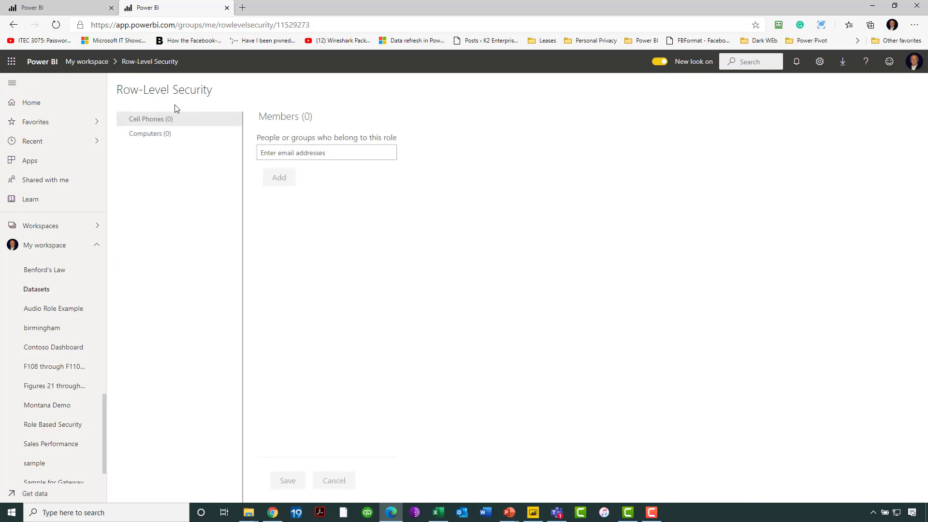
{"action": "left_click", "coordinate": [124, 121]}
{"action": "mouse_move", "coordinate": [167, 134]}
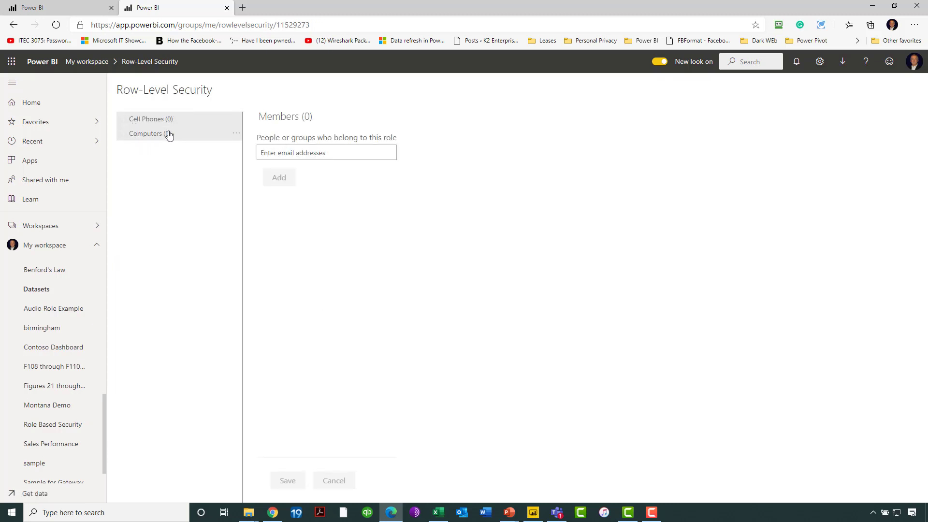
{"action": "left_click", "coordinate": [146, 140]}
{"action": "left_click", "coordinate": [149, 122]}
- Add the first suggested demo user as a member of the Cell Phones role
{"action": "left_click", "coordinate": [299, 150]}
{"action": "type", "text": "demo"}
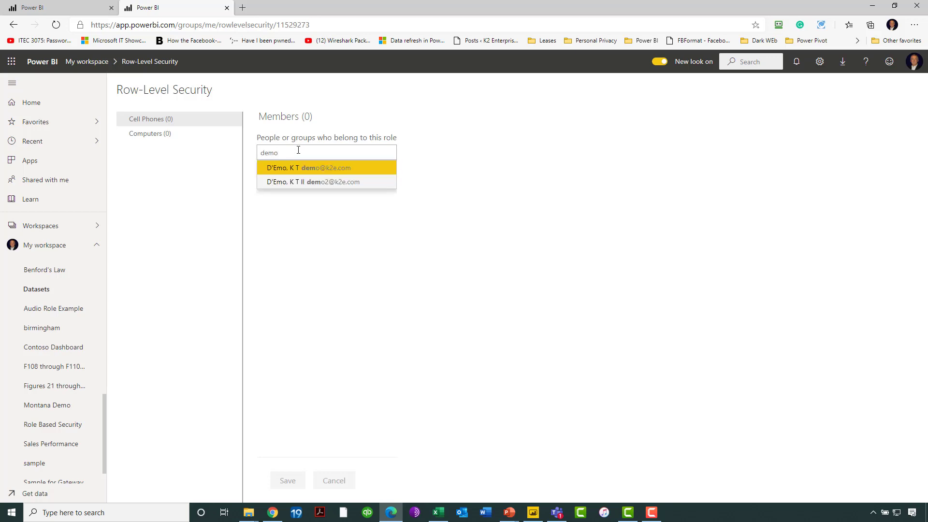
{"action": "left_click", "coordinate": [302, 167]}
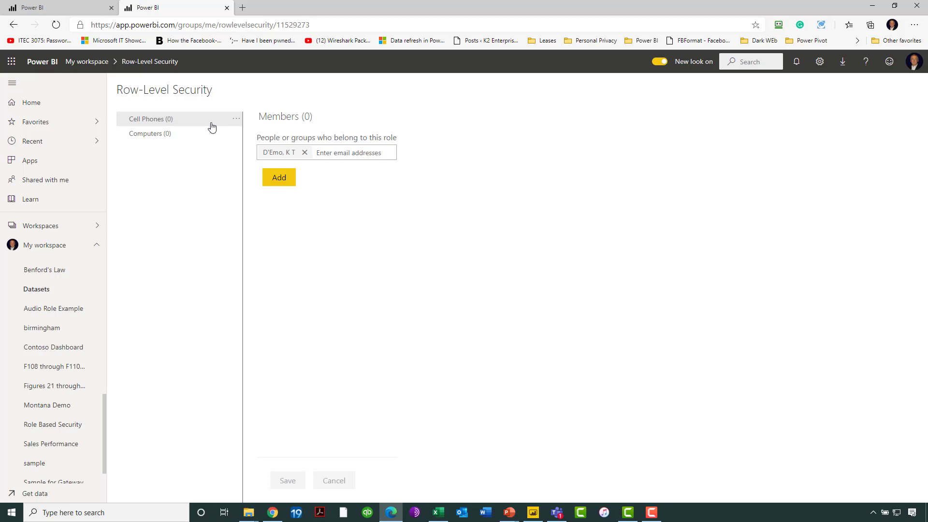
{"action": "left_click", "coordinate": [288, 181]}
{"action": "left_click", "coordinate": [288, 181]}
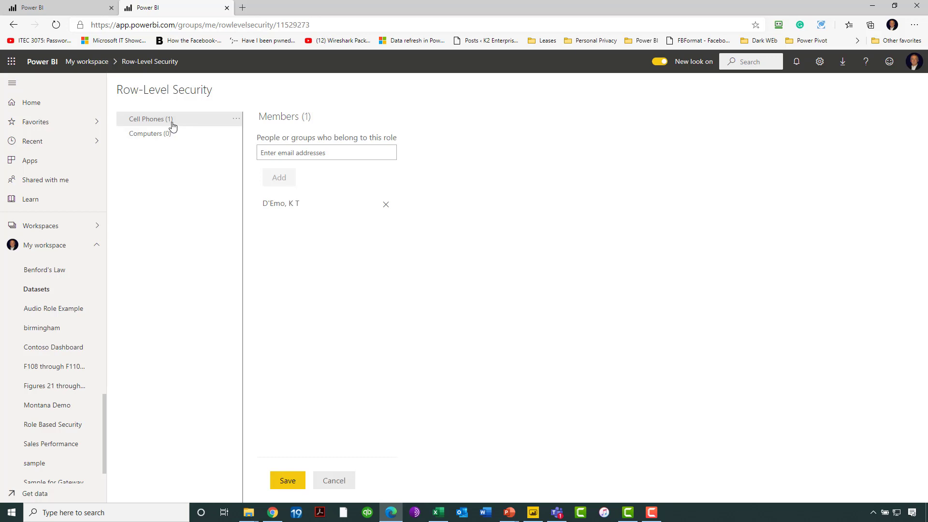
- Save the Cell Phones membership via the unsaved-changes dialog and move to the Computers role
{"action": "mouse_move", "coordinate": [150, 133]}
{"action": "left_click", "coordinate": [158, 137]}
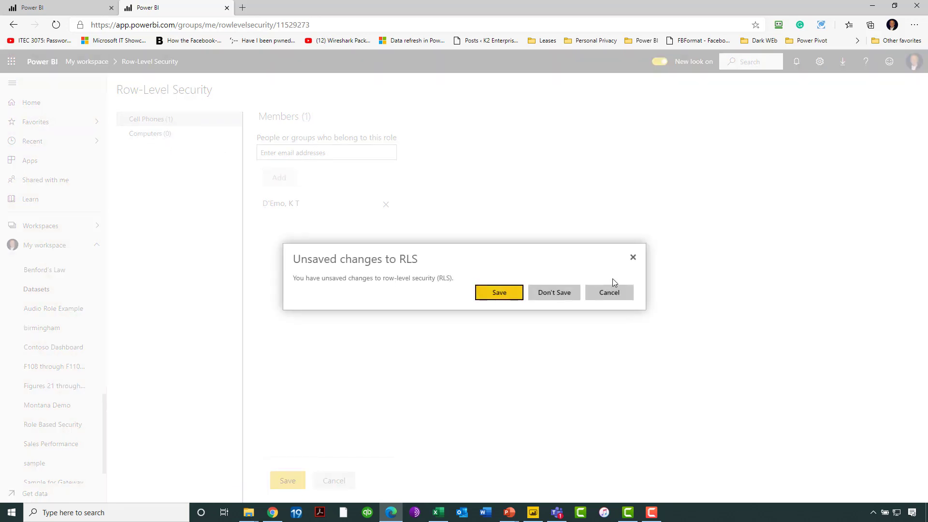
{"action": "left_click", "coordinate": [609, 292]}
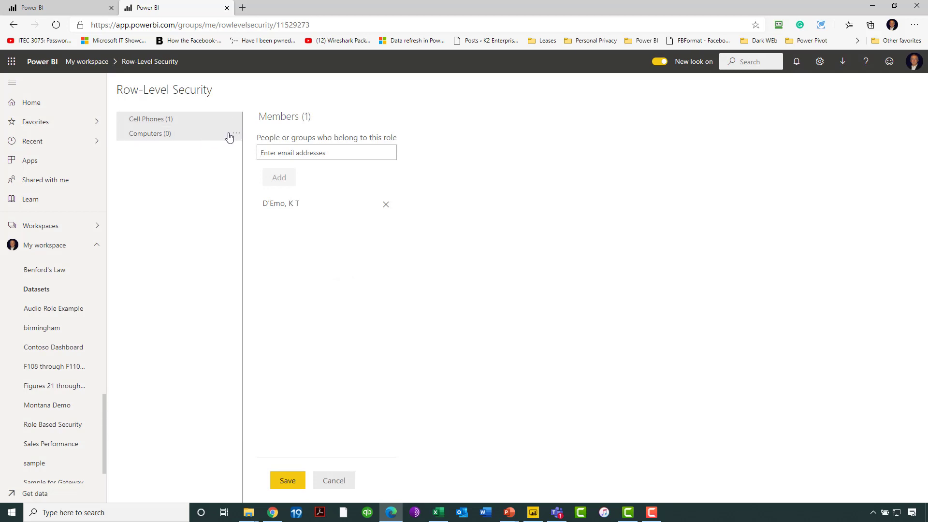
{"action": "left_click", "coordinate": [236, 134]}
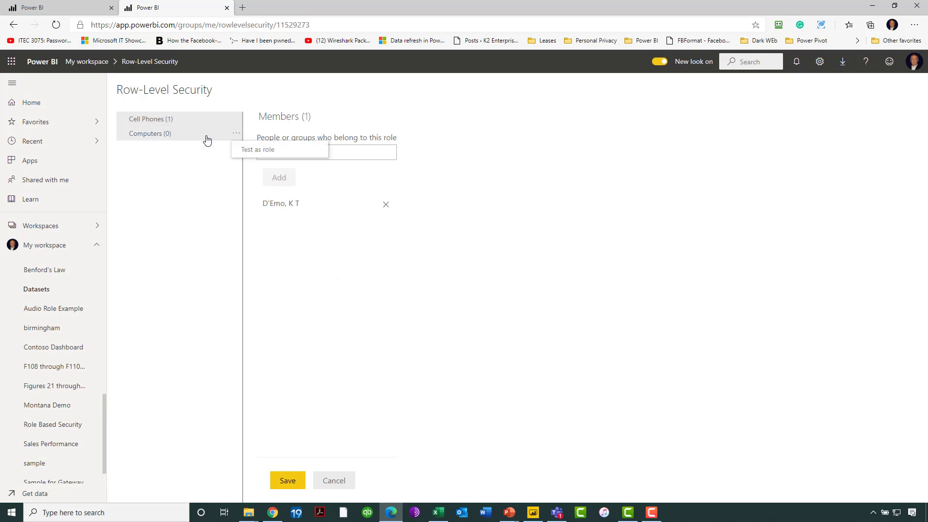
{"action": "left_click", "coordinate": [191, 139]}
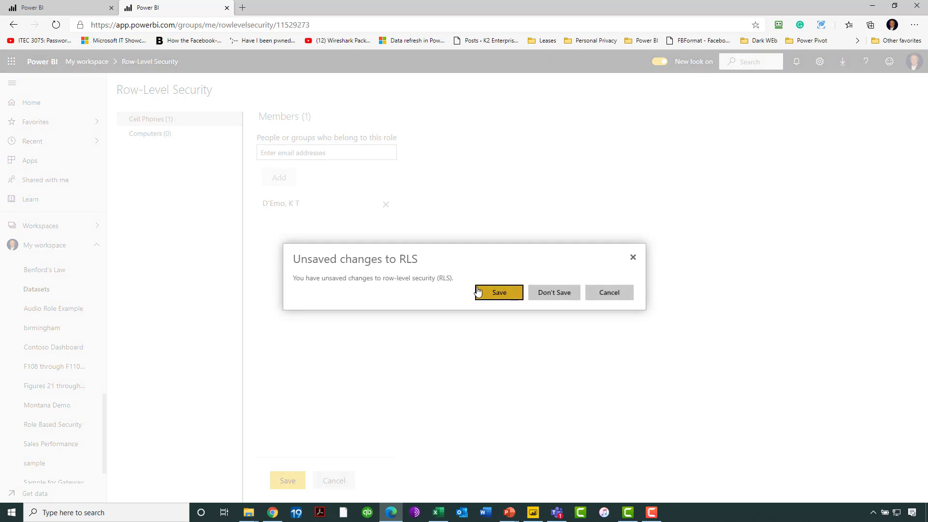
{"action": "left_click", "coordinate": [499, 292]}
{"action": "left_click", "coordinate": [153, 132]}
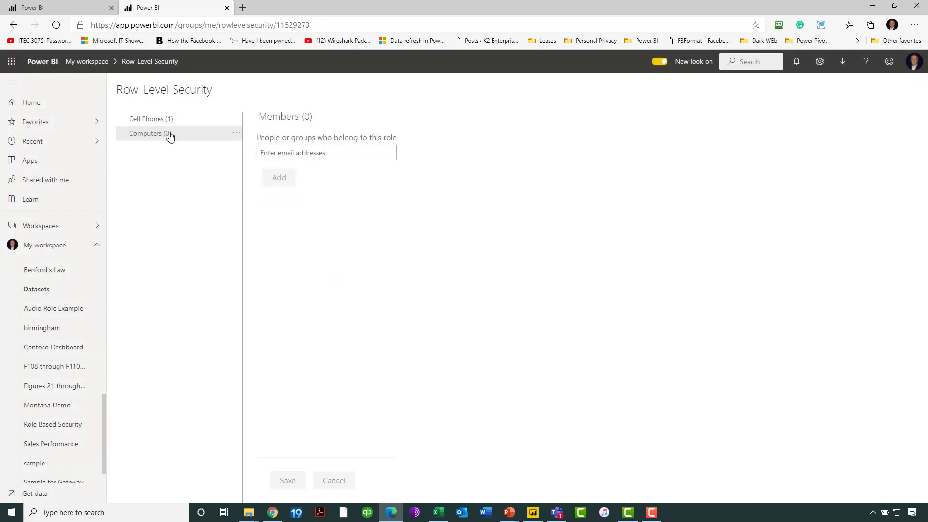
- Add the suggested demo user as a member of the Computers role
{"action": "left_click", "coordinate": [278, 153]}
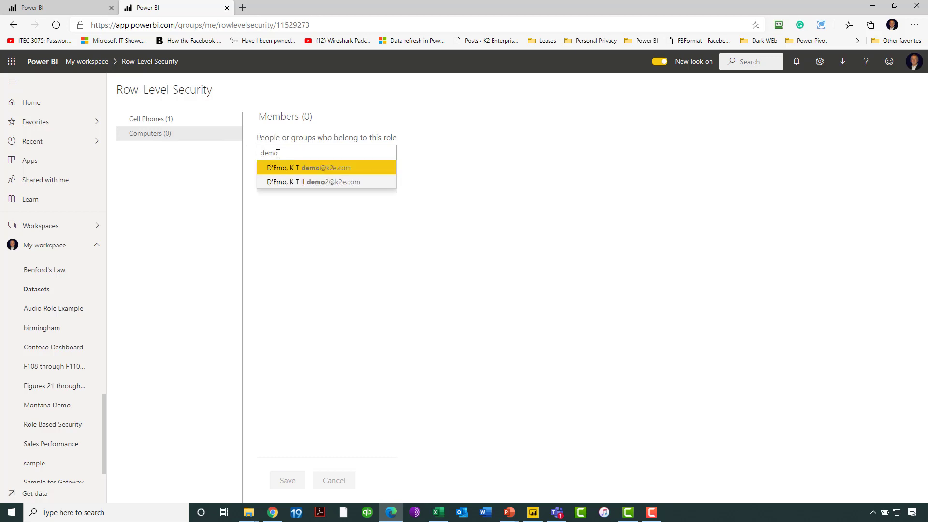
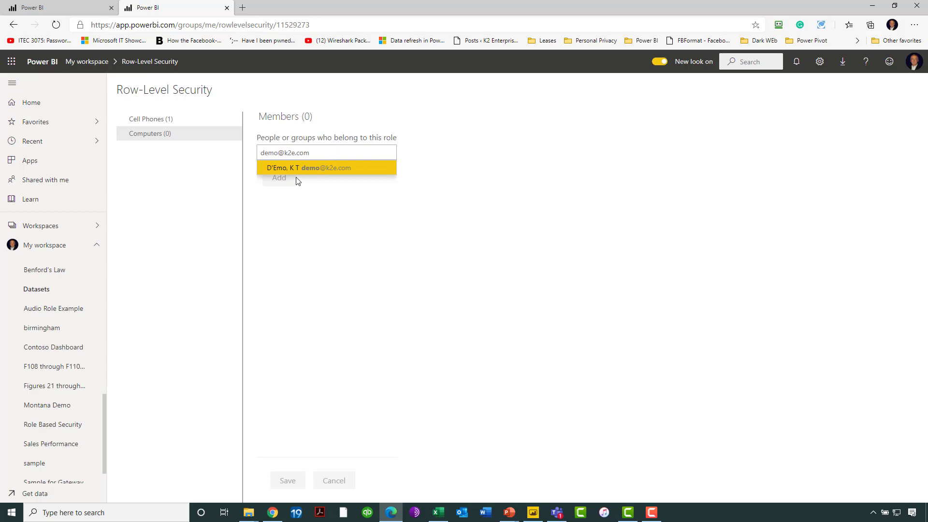
{"action": "key", "text": "Return"}
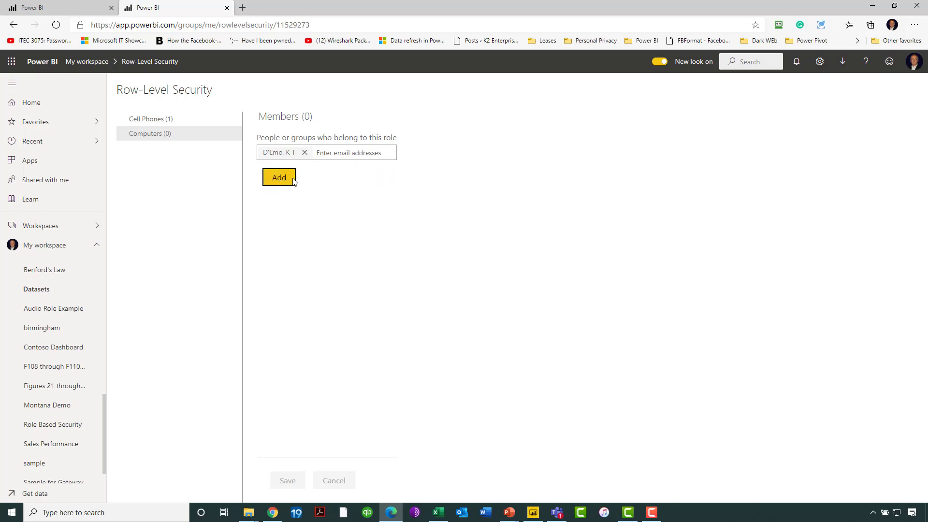
{"action": "left_click", "coordinate": [283, 179]}
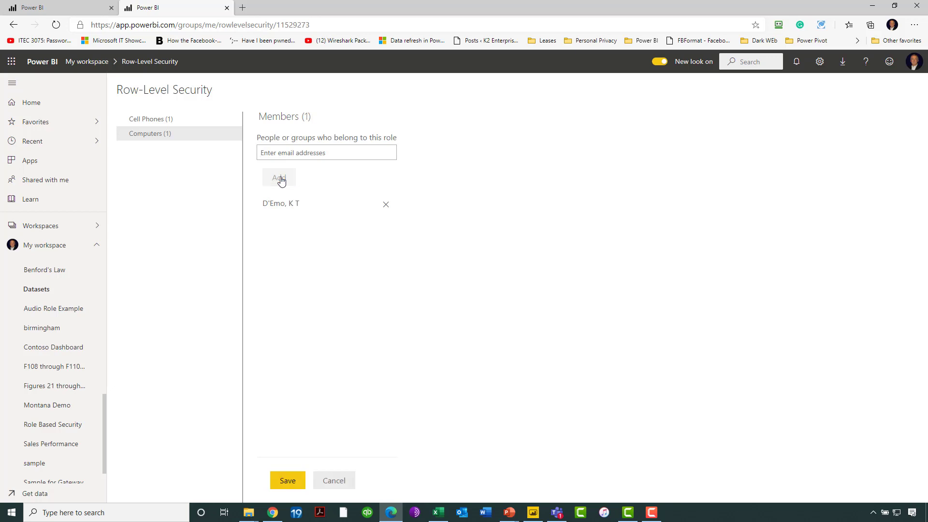
- Test the report as the Computers role, saving pending changes; only Computers sales show
{"action": "left_click", "coordinate": [232, 135]}
{"action": "left_click", "coordinate": [237, 136]}
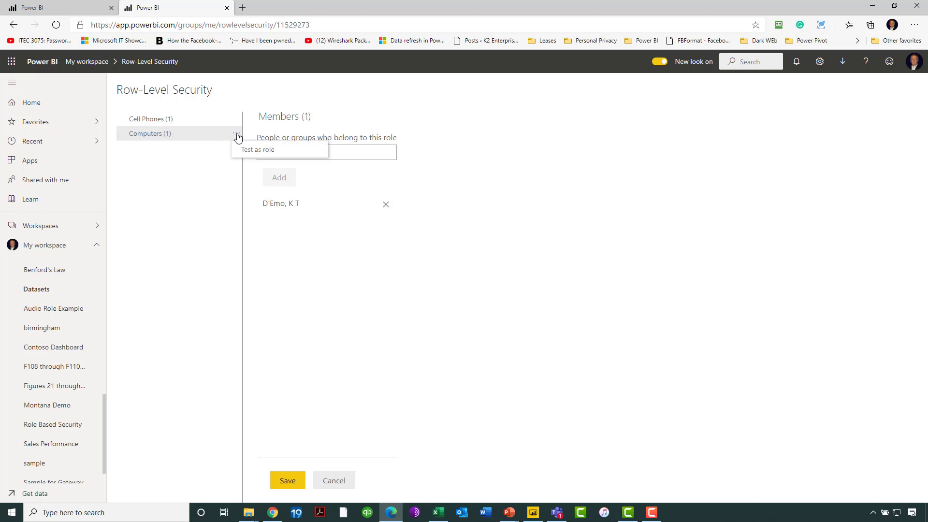
{"action": "left_click", "coordinate": [257, 150]}
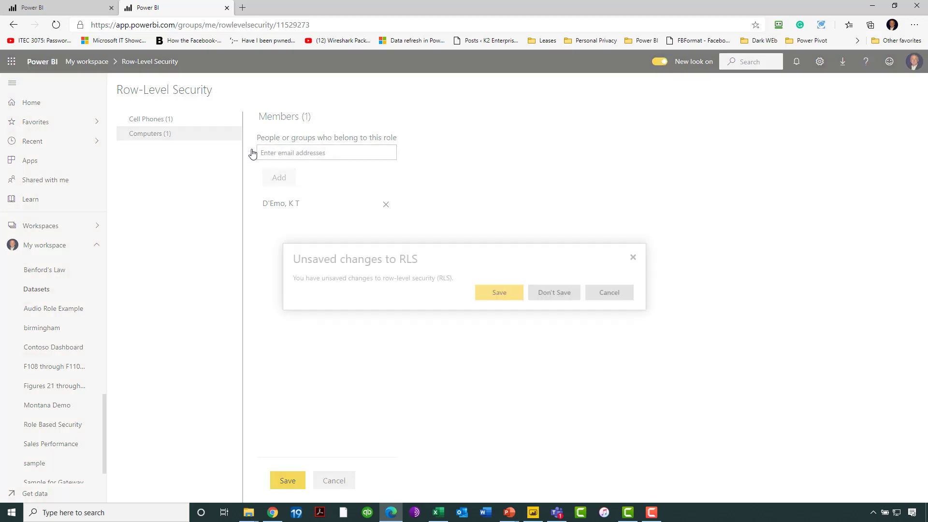
{"action": "left_click", "coordinate": [515, 292]}
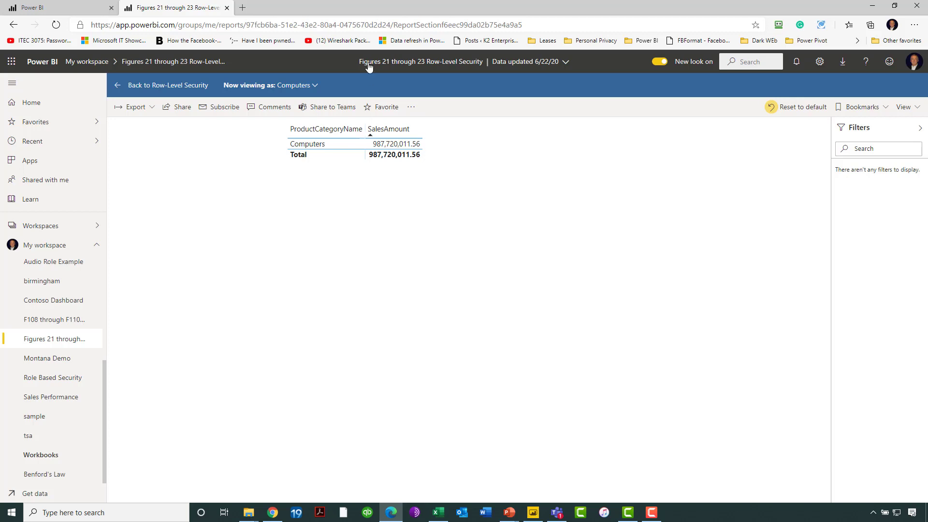
- View the report as Cell Phones only through Now viewing as
{"action": "left_click", "coordinate": [316, 86]}
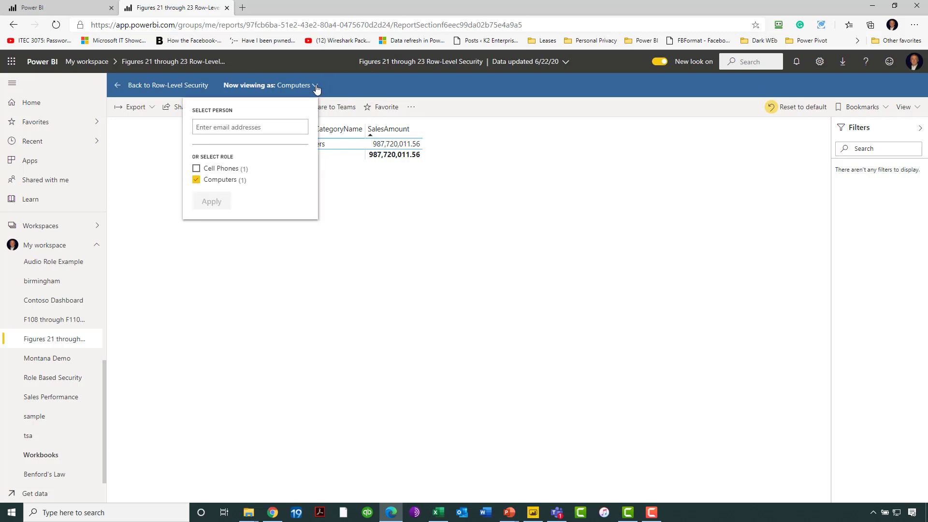
{"action": "left_click", "coordinate": [196, 169]}
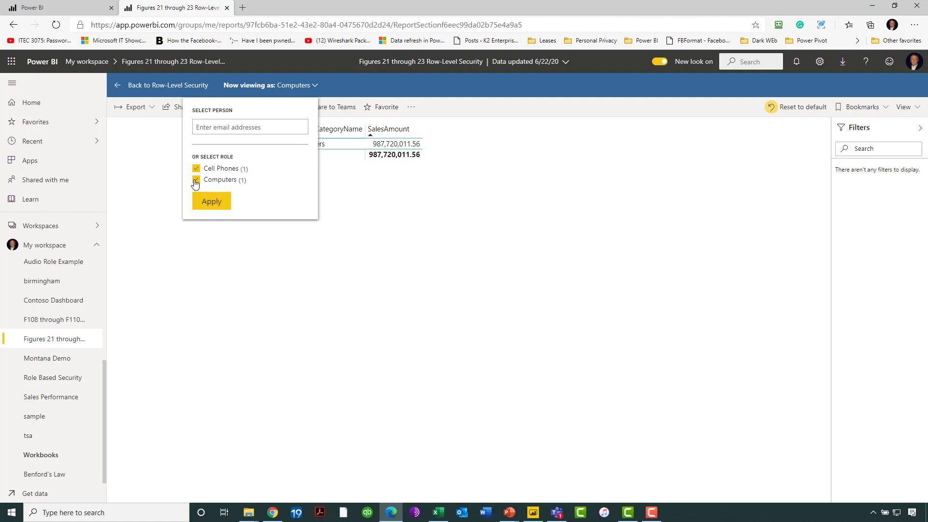
{"action": "left_click", "coordinate": [196, 180]}
{"action": "left_click", "coordinate": [212, 202]}
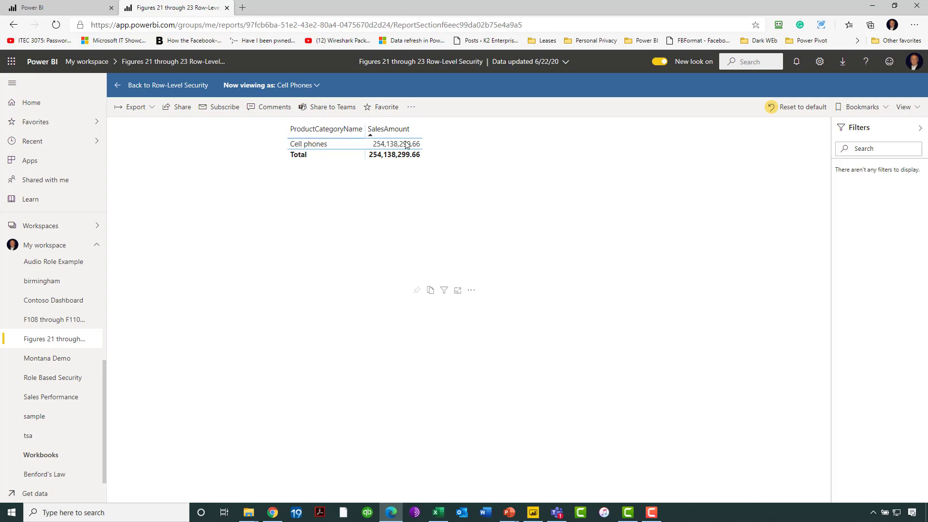
- View as both Cell Phones and Computers roles, totaling 1,241,858,311.23
{"action": "left_click", "coordinate": [317, 87]}
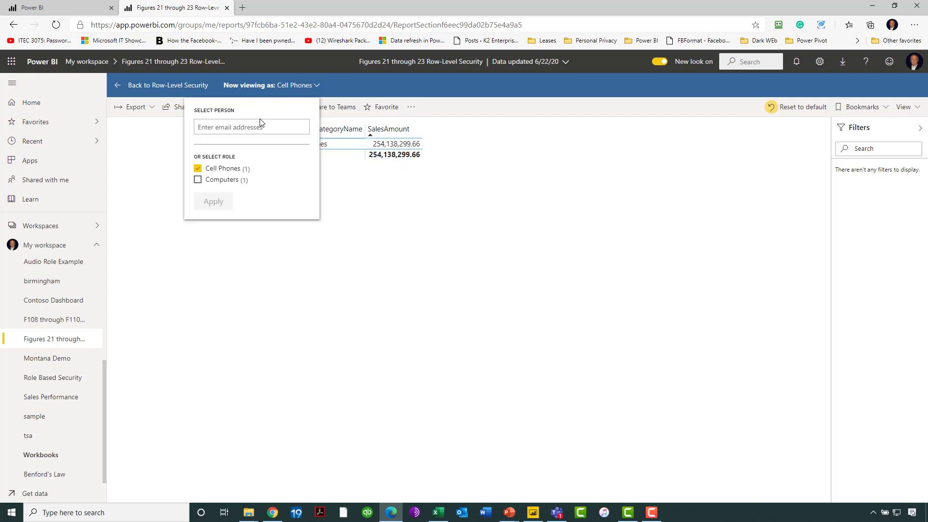
{"action": "left_click", "coordinate": [197, 180]}
{"action": "left_click", "coordinate": [217, 202]}
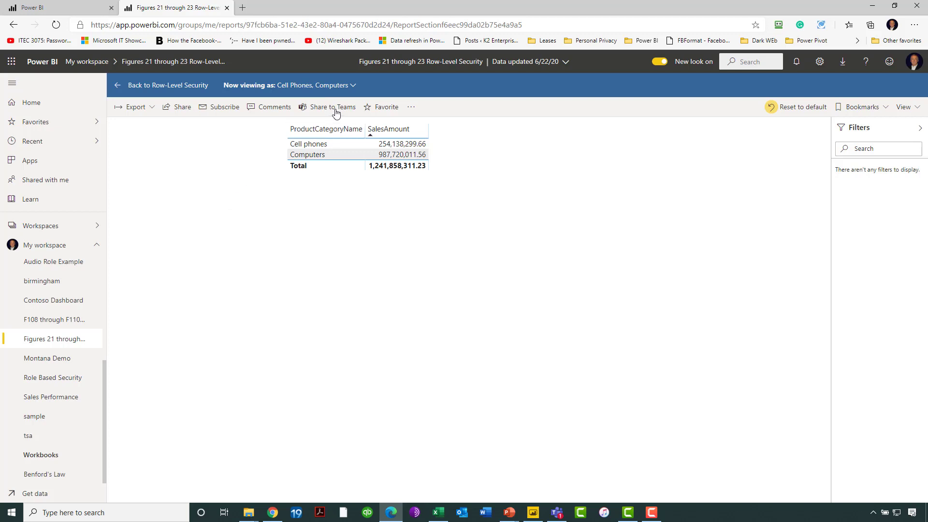
- Select the demo user's email under Select Person and apply, showing both roles' sales totaling 1,241,858,311.23
{"action": "left_click", "coordinate": [352, 86]}
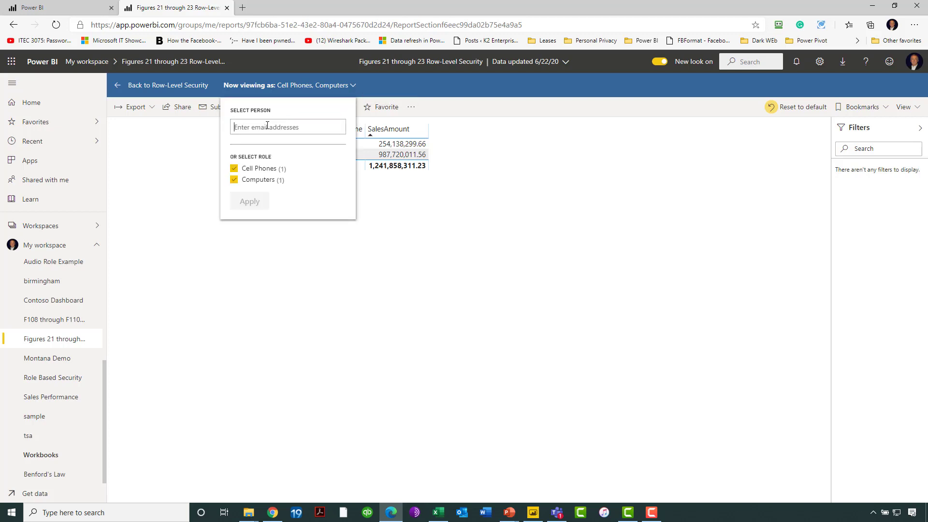
{"action": "key", "text": "Return"}
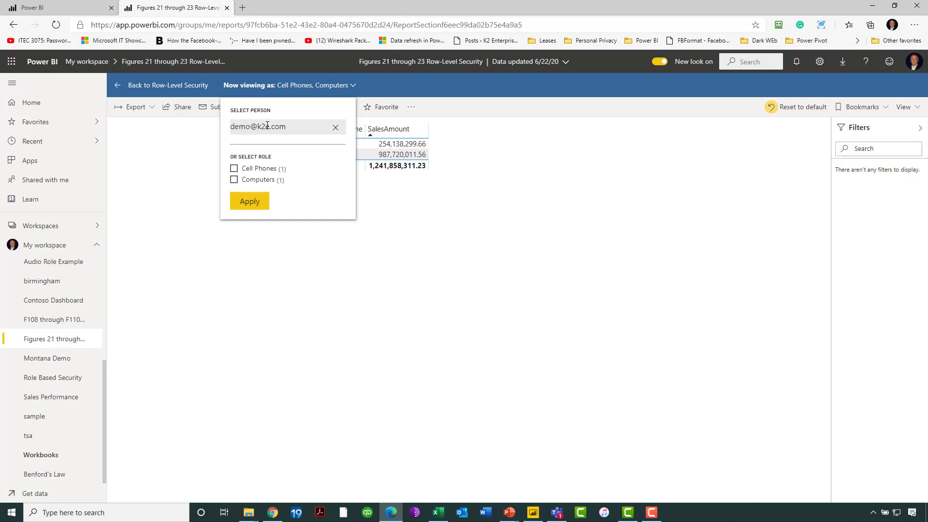
{"action": "left_click", "coordinate": [249, 201]}
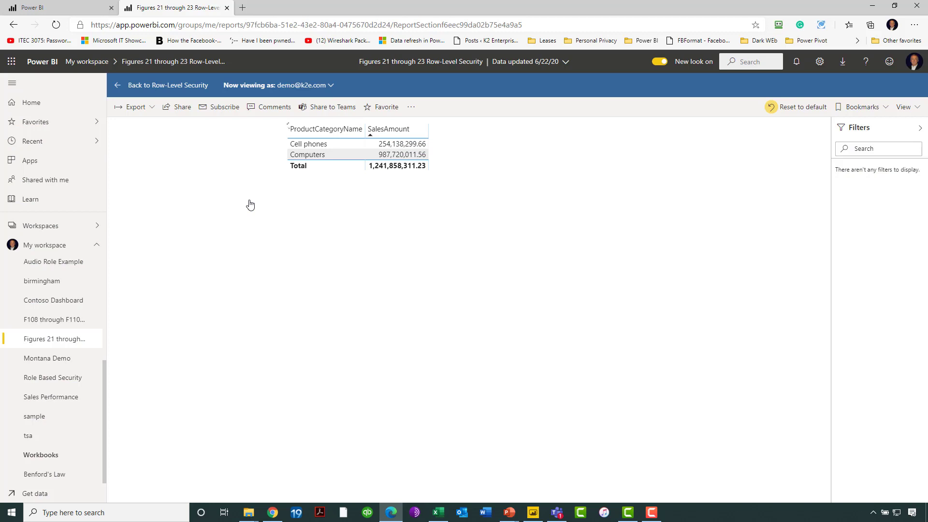